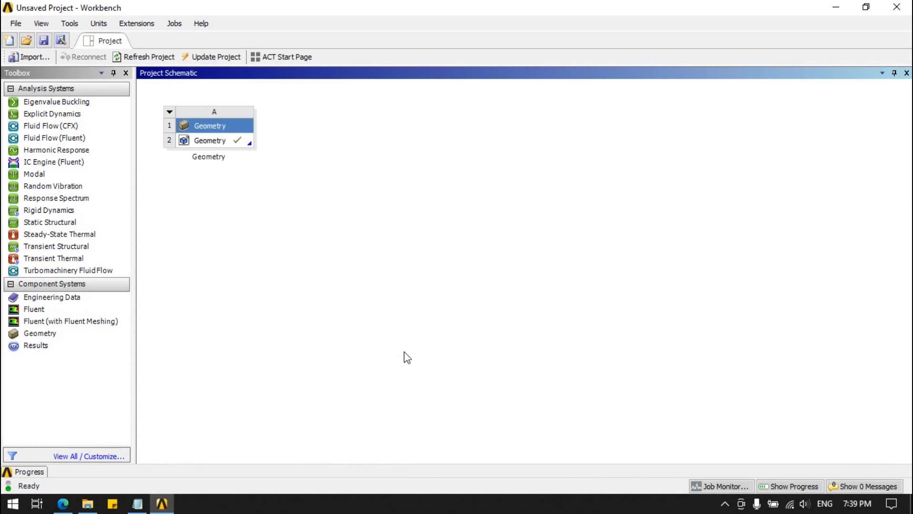
# Open the geometry in DesignModeler and generate the imported rack-and-pinion model.
pyautogui.doubleClick(223, 145)
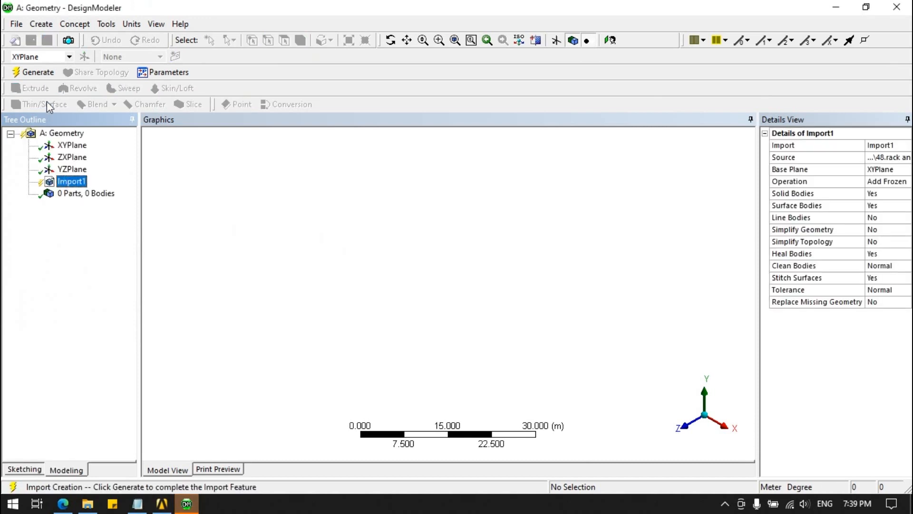
pyautogui.click(36, 72)
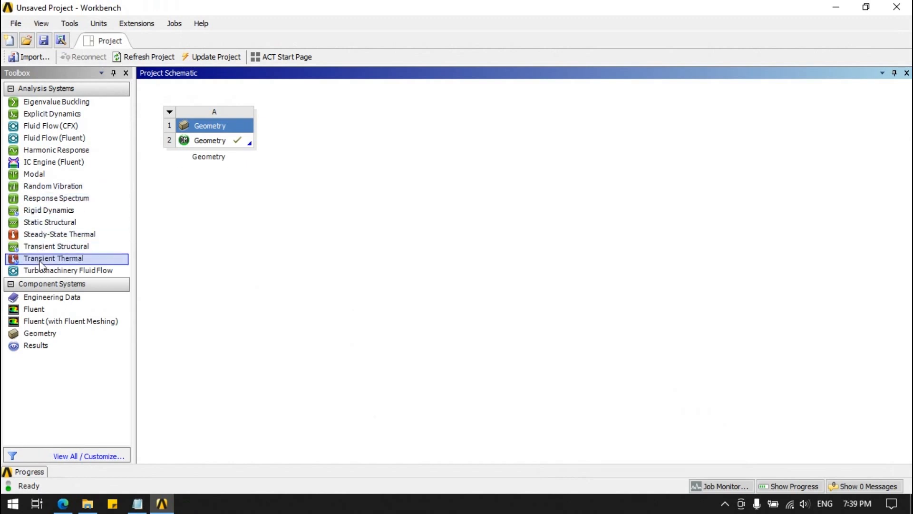
# Add an Explicit Dynamics system linked to the existing geometry and open its model in Mechanical.
pyautogui.moveTo(46, 118); pyautogui.dragTo(345, 175)
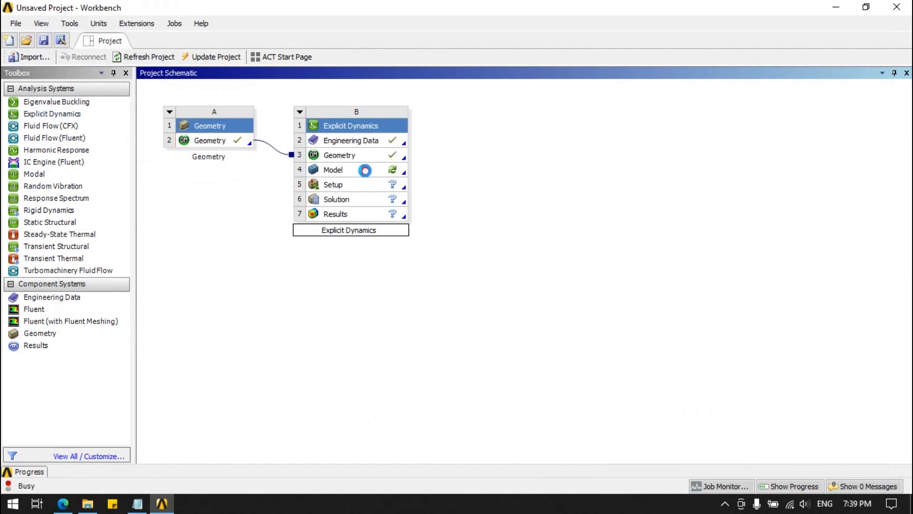
pyautogui.doubleClick(365, 171)
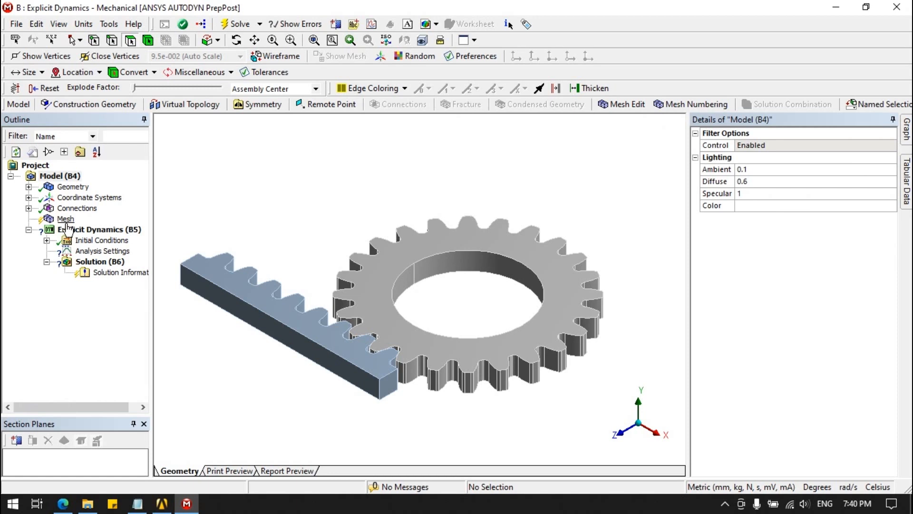
# Show the mesh sizing settings and set the mesh's element midside nodes to Kept.
pyautogui.click(66, 219)
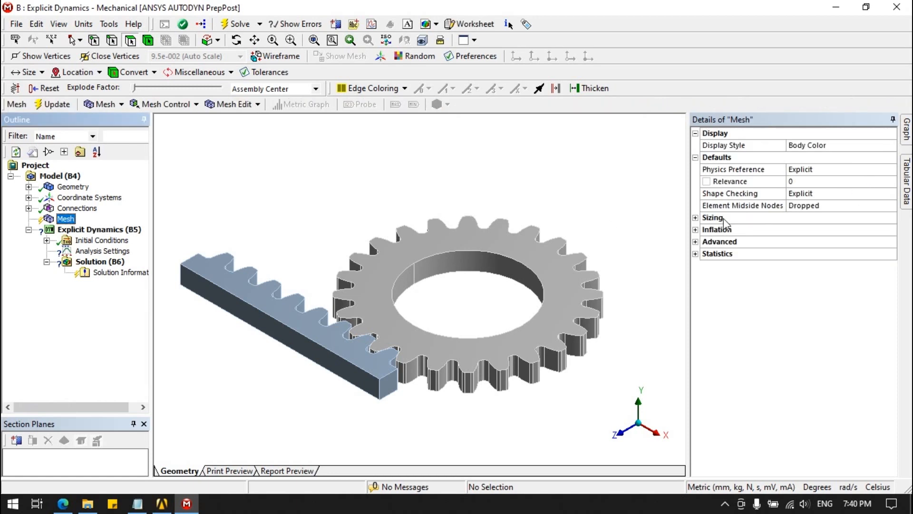
pyautogui.click(695, 218)
pyautogui.click(845, 208)
pyautogui.doubleClick(846, 207)
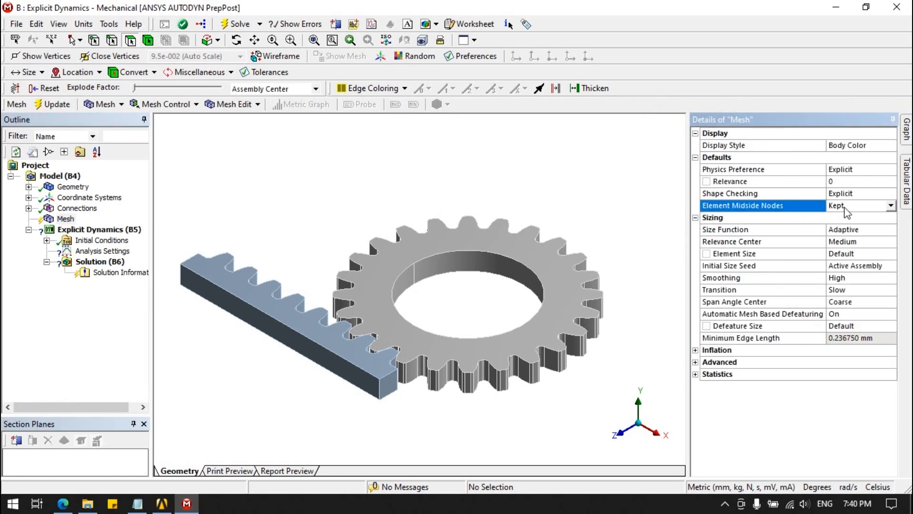
# Set the mesh size function to Uniform, with 2 mm minimum, maximum face and maximum tet sizes and a growth rate of 2.
pyautogui.click(851, 232)
pyautogui.click(851, 231)
pyautogui.click(856, 280)
pyautogui.click(859, 290)
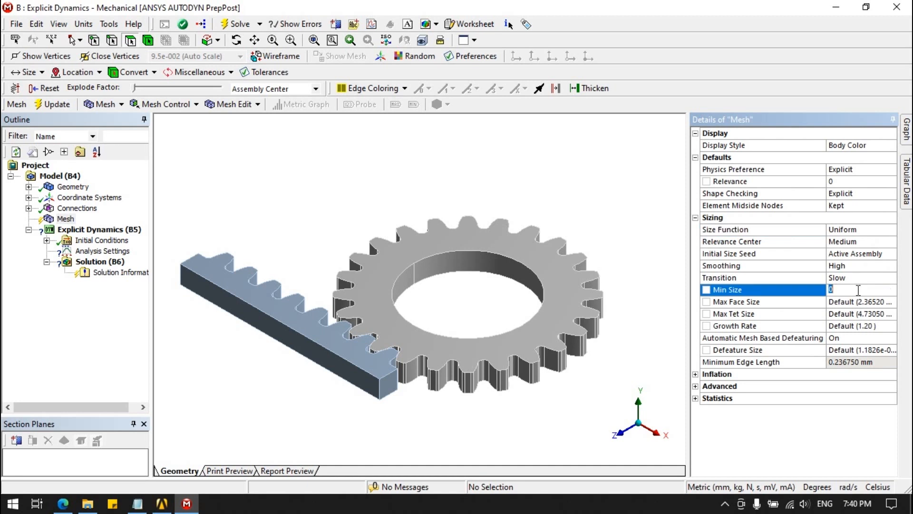
pyautogui.click(854, 302)
pyautogui.write('2')
pyautogui.click(854, 314)
pyautogui.write('2')
pyautogui.click(854, 326)
pyautogui.write('2')
pyautogui.click(843, 429)
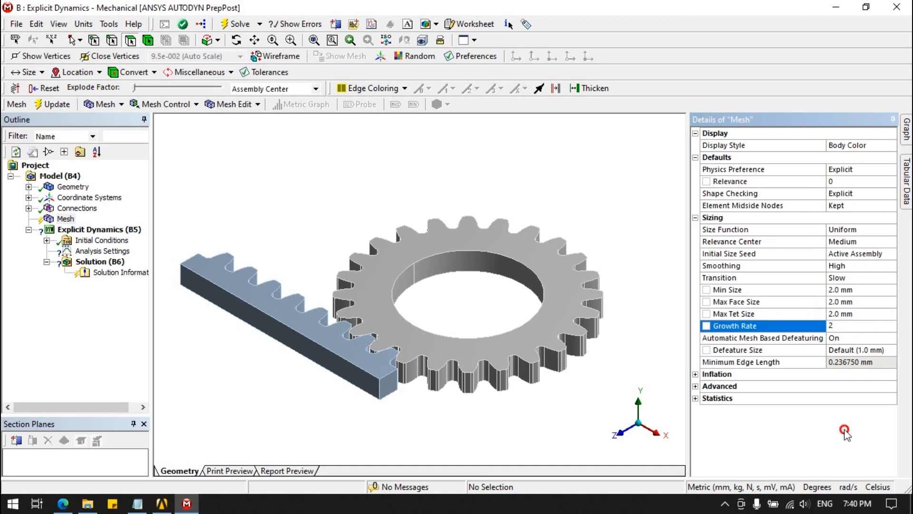
# Generate the mesh of the rack and gear with the uniform sizing.
pyautogui.rightClick(65, 218)
pyautogui.click(109, 266)
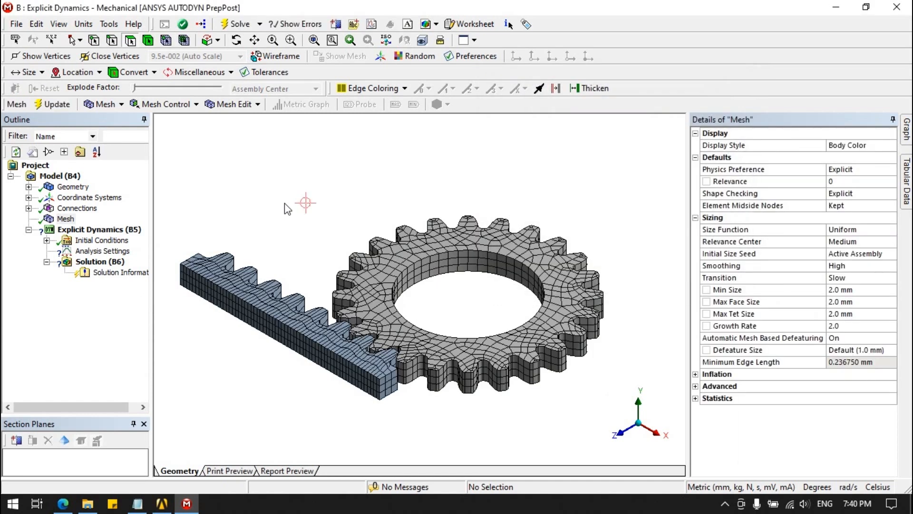
pyautogui.click(636, 409)
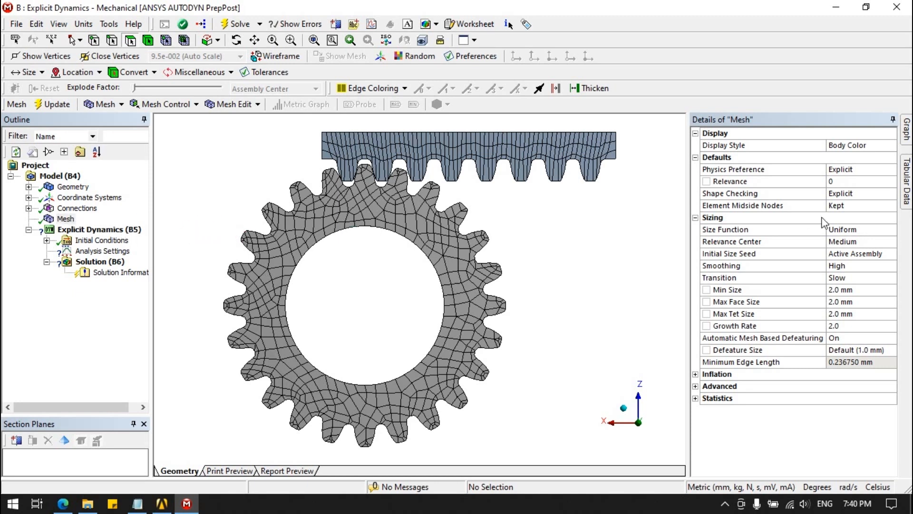
# Change the mesh size function to Adaptive and regenerate the mesh.
pyautogui.click(888, 232)
pyautogui.click(891, 229)
pyautogui.click(852, 240)
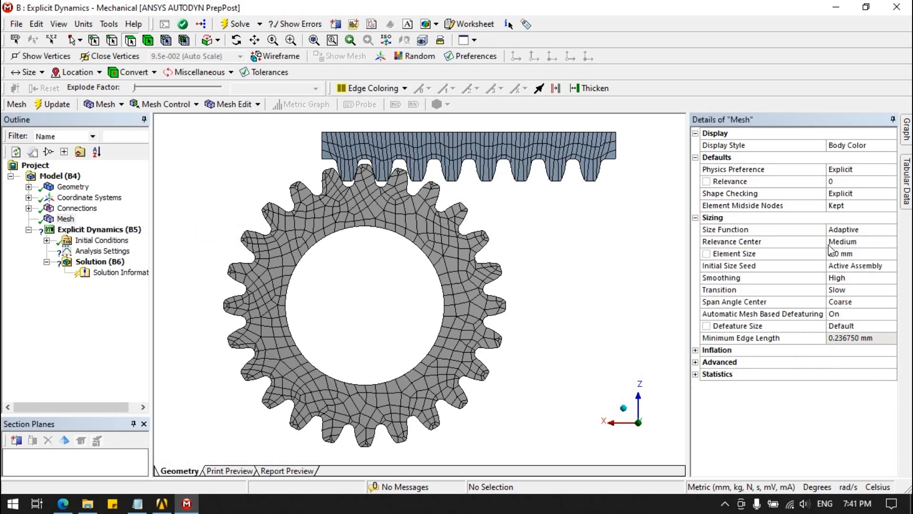
pyautogui.rightClick(67, 229)
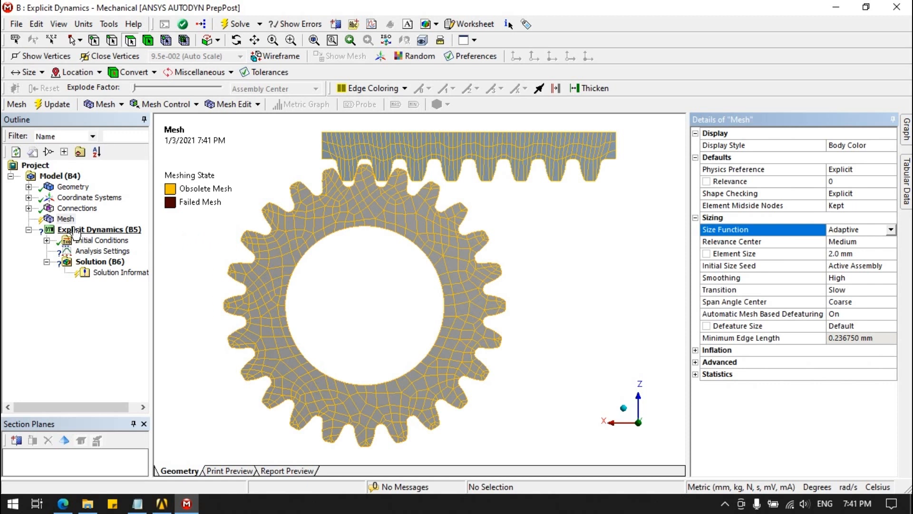
pyautogui.rightClick(65, 218)
pyautogui.click(120, 267)
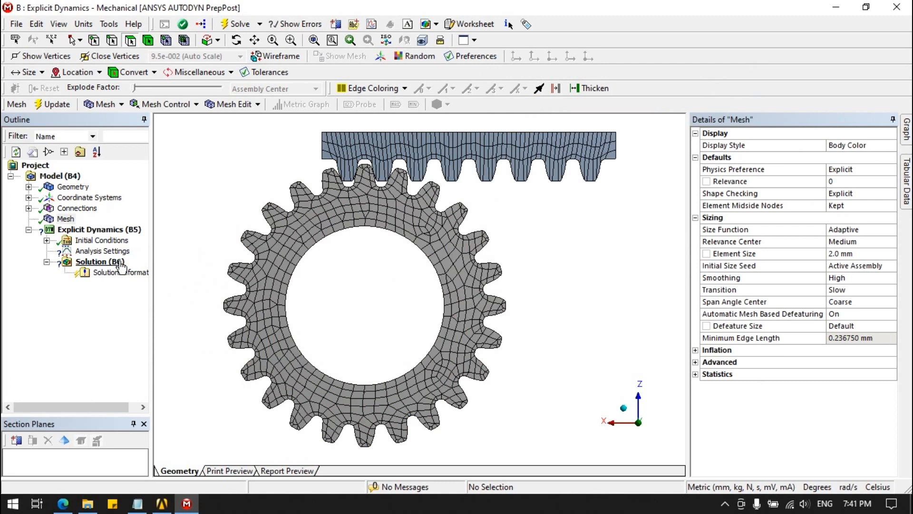
# Reset the mesh element size to its default and regenerate the mesh.
pyautogui.click(65, 219)
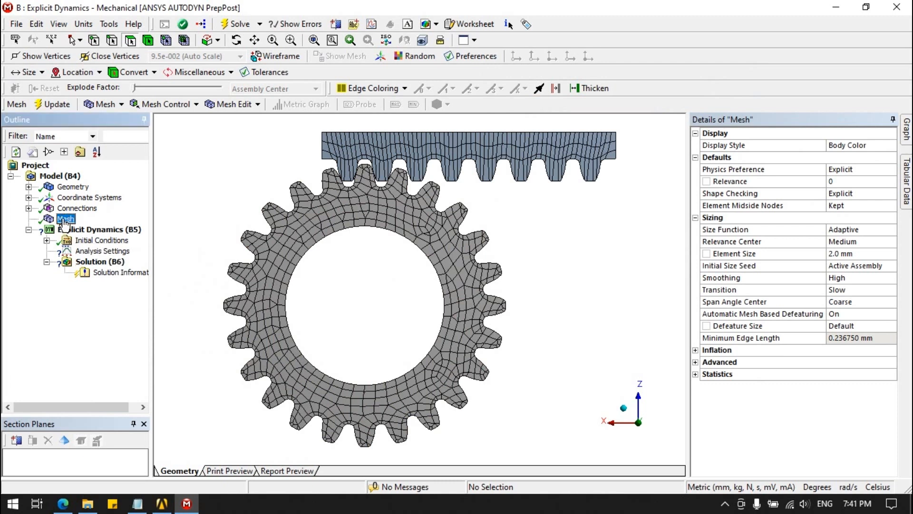
pyautogui.click(853, 255)
pyautogui.press('Return')
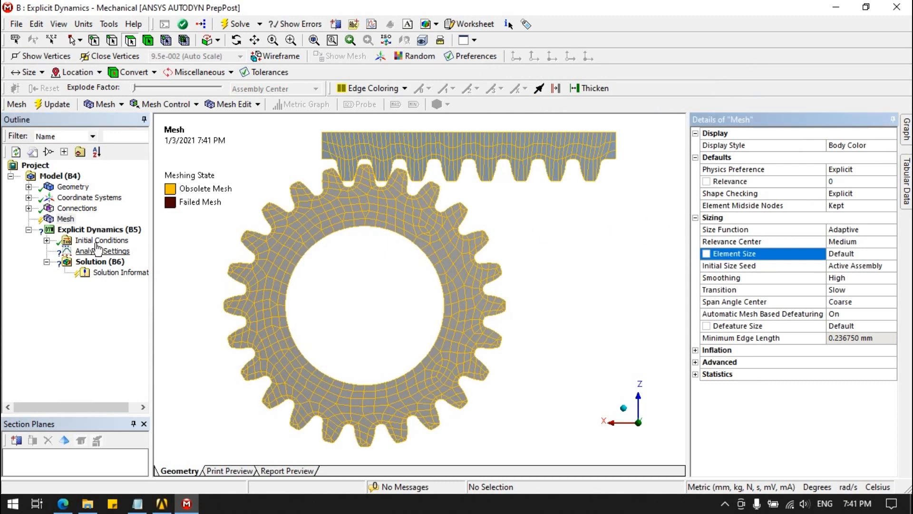
pyautogui.rightClick(67, 219)
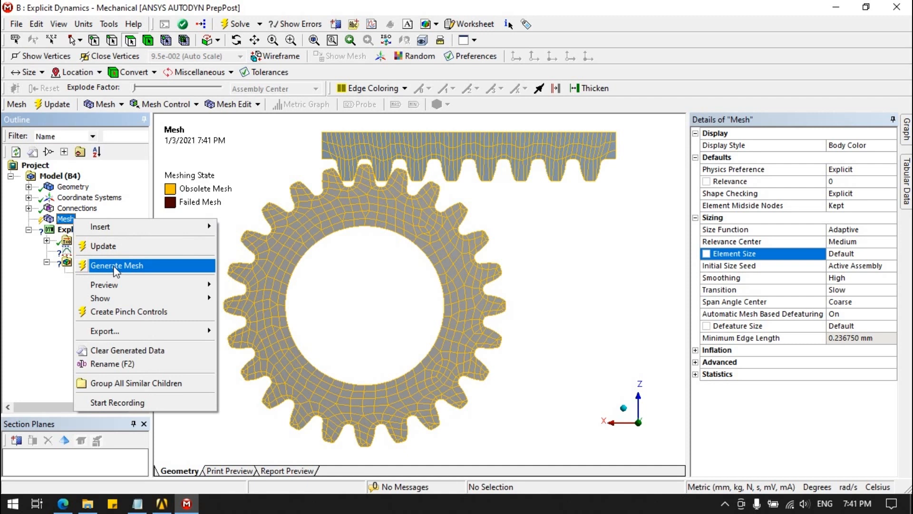
pyautogui.click(138, 266)
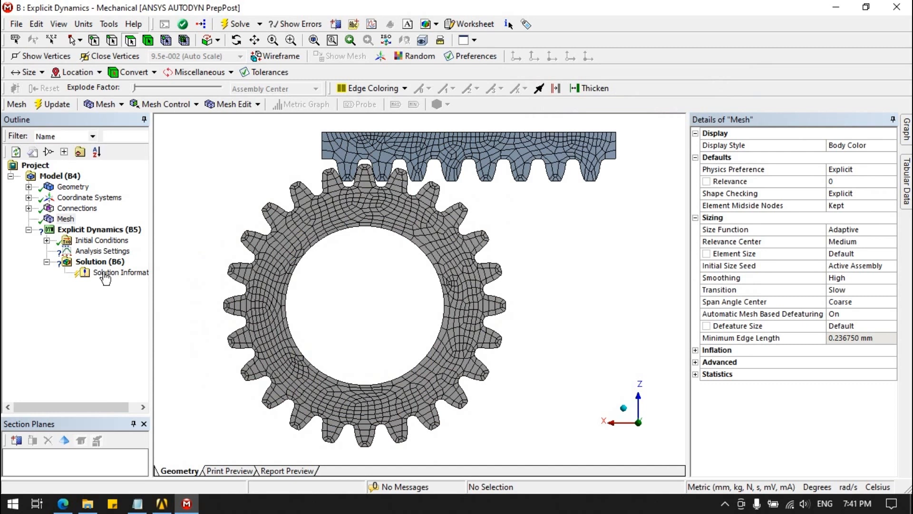
# Delete the Contacts group from the model's connections.
pyautogui.click(28, 208)
pyautogui.click(90, 219)
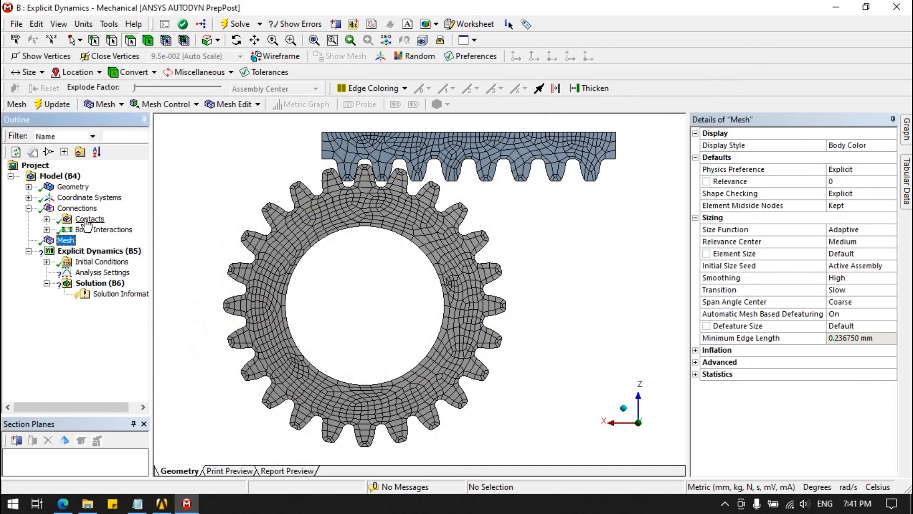
pyautogui.rightClick(88, 222)
pyautogui.click(113, 345)
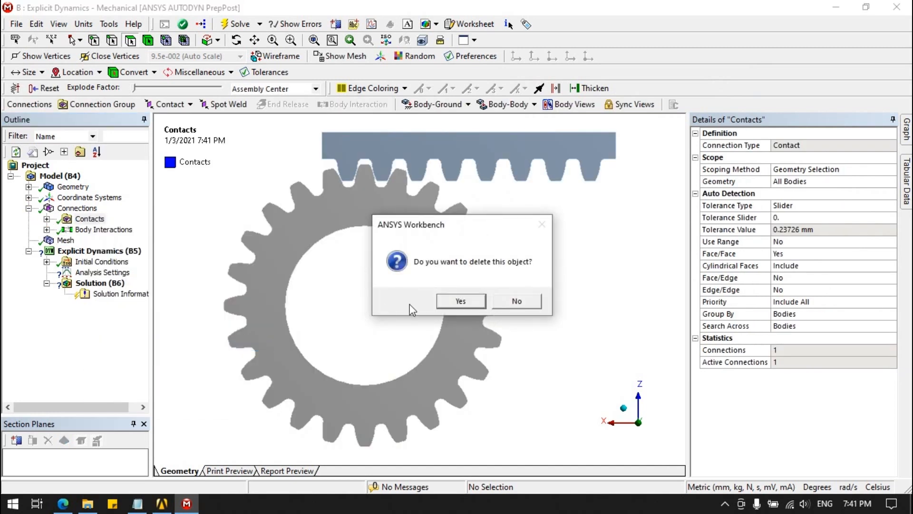
pyautogui.click(445, 303)
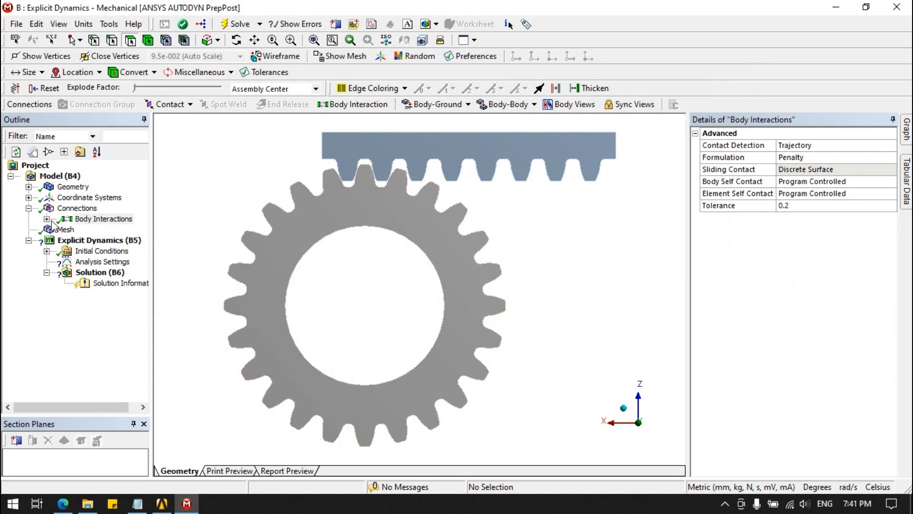
# Set the analysis end time to 0.001 s.
pyautogui.click(85, 263)
pyautogui.click(833, 192)
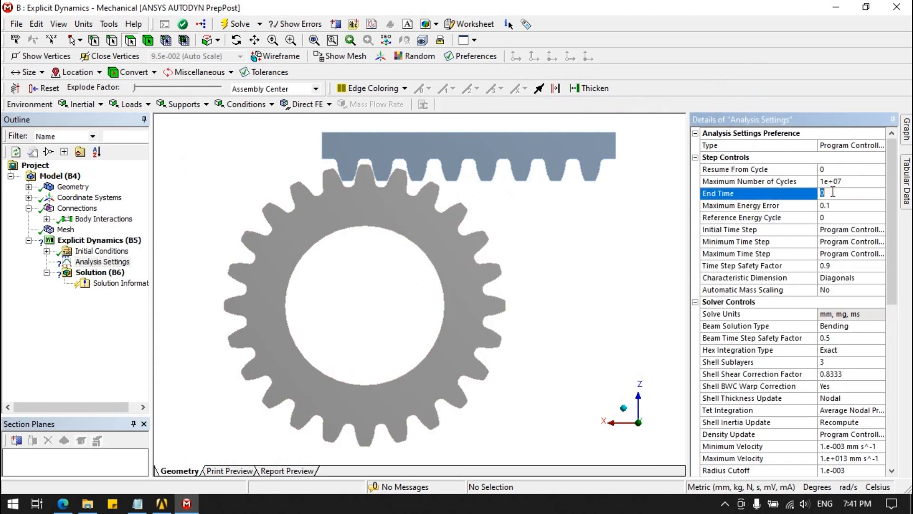
pyautogui.press('Return')
# Add a remote displacement to the Explicit Dynamics analysis, scoped to the cylindrical inner face of the gear.
pyautogui.rightClick(121, 241)
pyautogui.moveTo(198, 249)
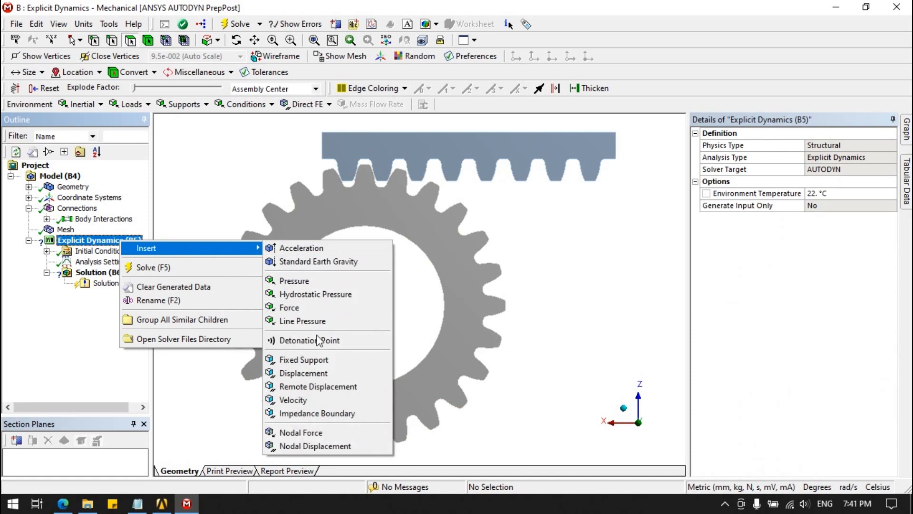
pyautogui.click(312, 386)
pyautogui.moveTo(369, 310); pyautogui.dragTo(326, 315, button='middle')
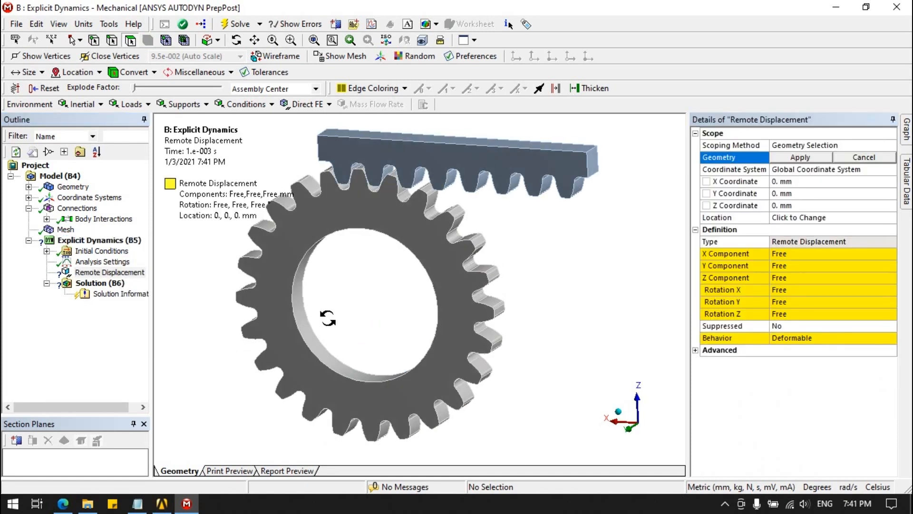
pyautogui.click(328, 358)
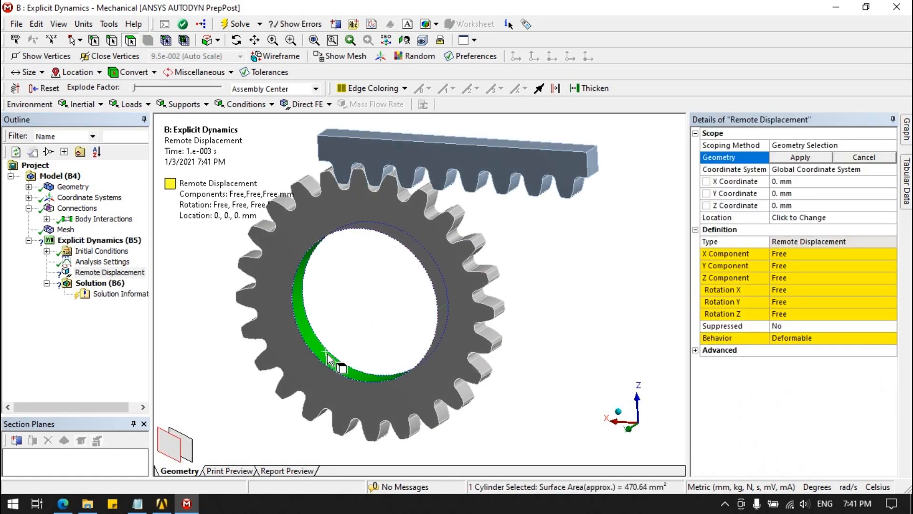
pyautogui.click(801, 157)
# Set the gear remote displacement's X, Y and Z components to 0 mm and all three rotations to 0°.
pyautogui.click(790, 253)
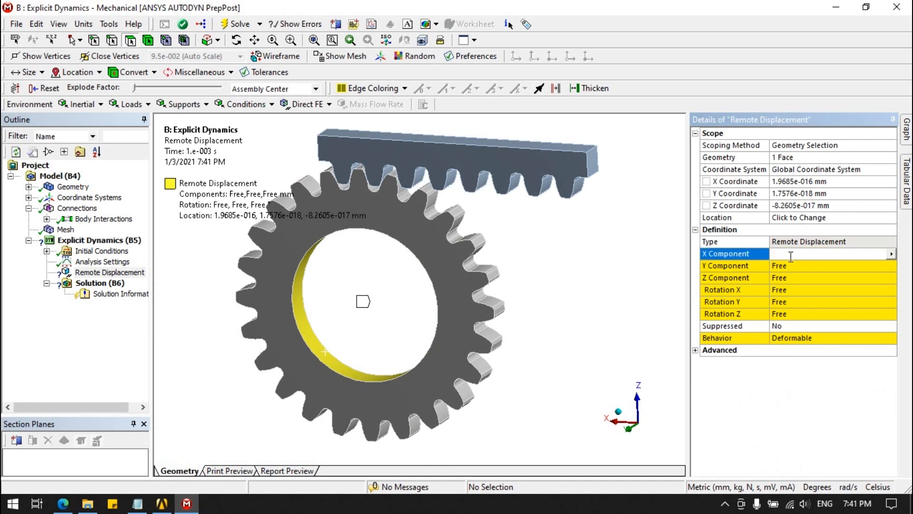
pyautogui.click(788, 268)
pyautogui.write('0')
pyautogui.click(790, 279)
pyautogui.write('0')
pyautogui.click(790, 290)
pyautogui.write('0')
pyautogui.click(790, 302)
pyautogui.write('0')
pyautogui.click(789, 314)
pyautogui.write('0')
pyautogui.click(787, 370)
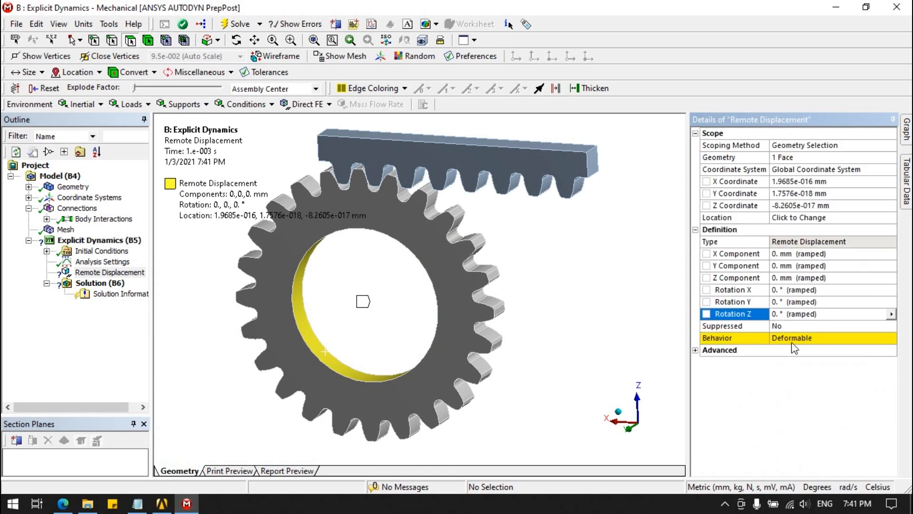
# Set the behavior of the gear's remote displacement to Rigid.
pyautogui.doubleClick(793, 341)
pyautogui.doubleClick(792, 340)
pyautogui.doubleClick(791, 339)
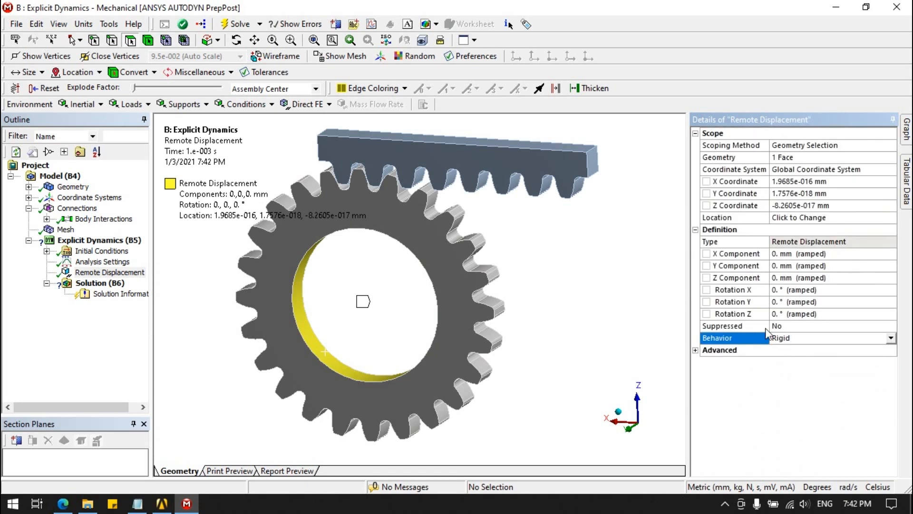
# Set the gear remote displacement's Y rotation to 60° at 0.001 s in its tabular data.
pyautogui.click(906, 195)
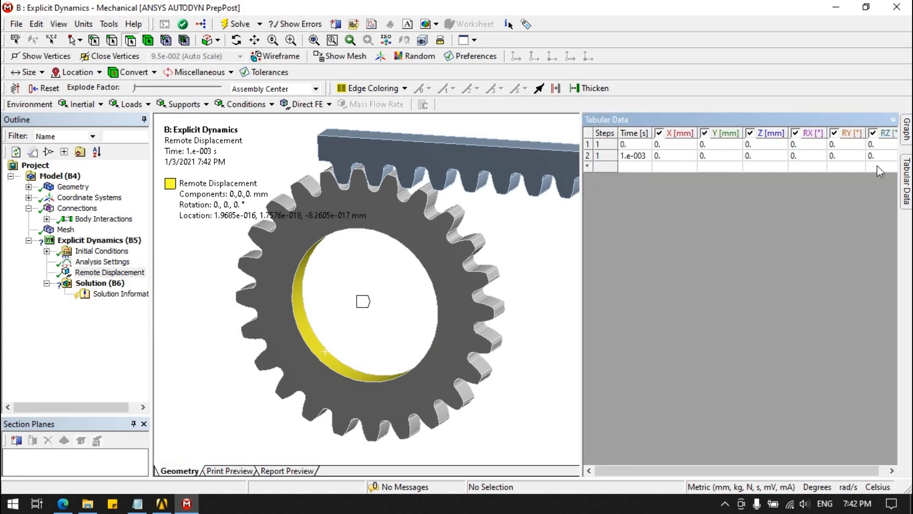
pyautogui.click(841, 158)
pyautogui.write('3')
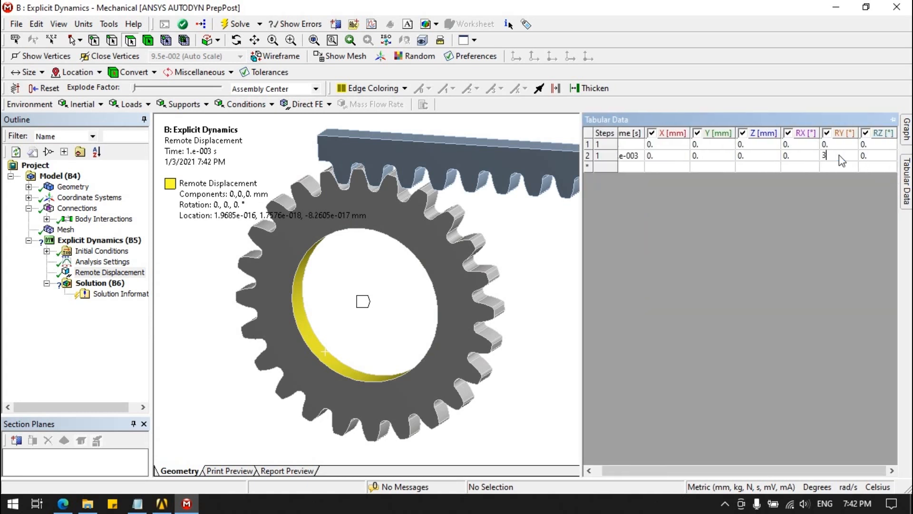
pyautogui.write('0')
pyautogui.click(833, 155)
pyautogui.write('6')
pyautogui.click(804, 161)
# Add a second remote displacement, scoped to the rack's long flat back face opposite the teeth.
pyautogui.click(98, 240)
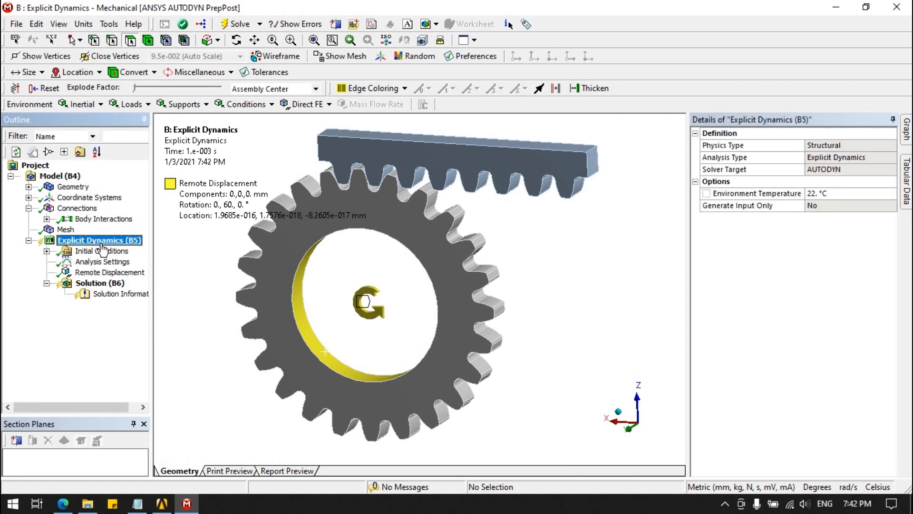
pyautogui.rightClick(99, 244)
pyautogui.moveTo(179, 252)
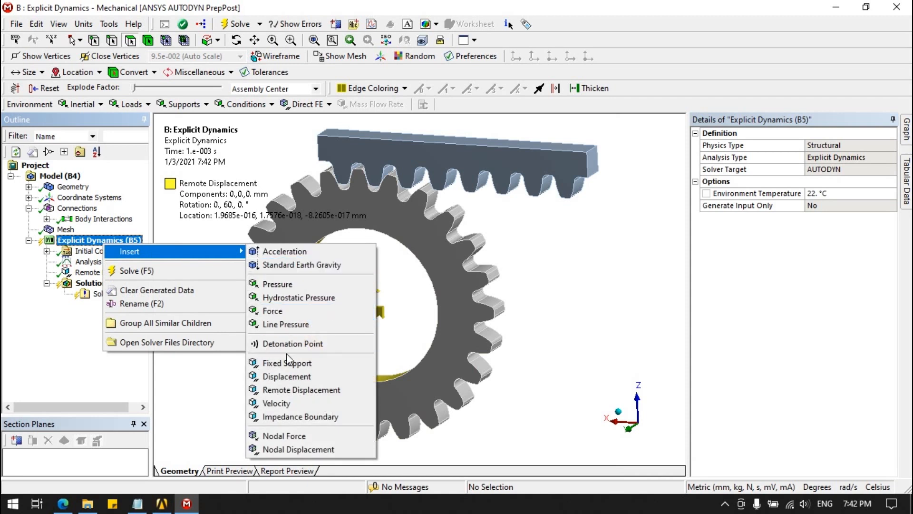
pyautogui.click(302, 390)
pyautogui.click(543, 146)
pyautogui.click(800, 157)
# Set the rack remote displacement's Y and Z components to 0 mm and all three rotations to 0°.
pyautogui.click(797, 266)
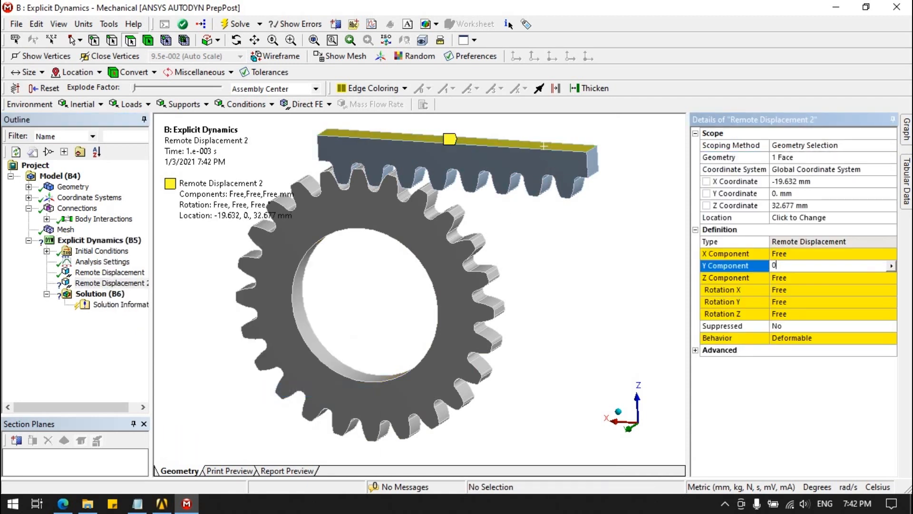
pyautogui.click(792, 279)
pyautogui.write('0')
pyautogui.click(791, 291)
pyautogui.write('0')
pyautogui.click(792, 303)
pyautogui.write('0')
pyautogui.click(794, 314)
pyautogui.write('0')
# Set the behavior of the rack's remote displacement to Rigid.
pyautogui.click(790, 335)
pyautogui.click(791, 341)
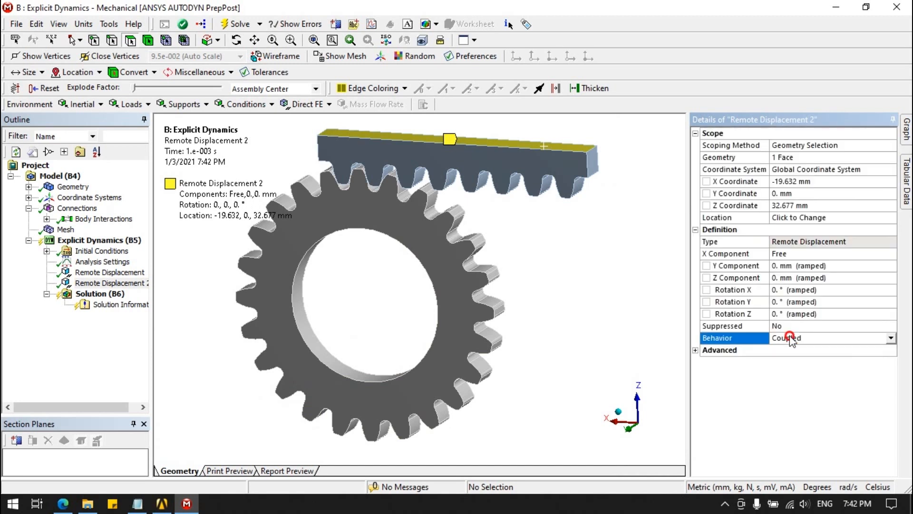
pyautogui.doubleClick(790, 338)
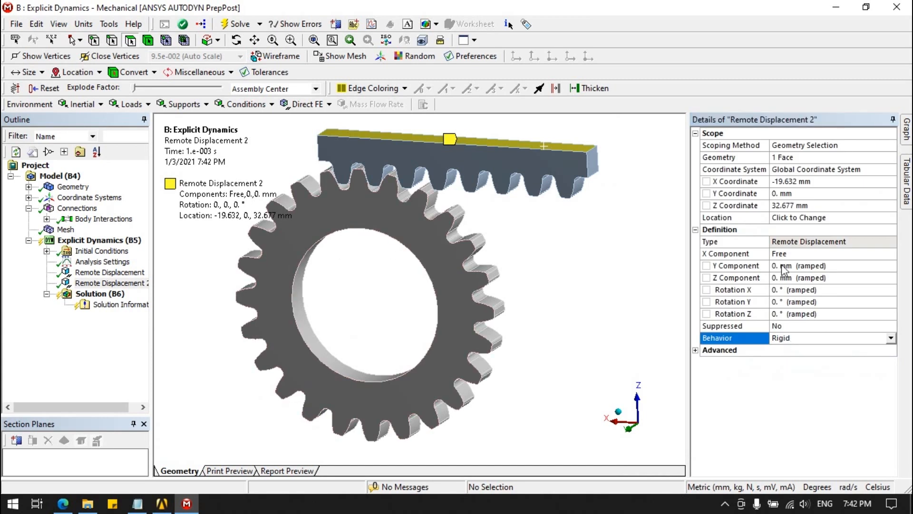
# Try to solve the explicit dynamics analysis and close the solver messages.
pyautogui.click(85, 296)
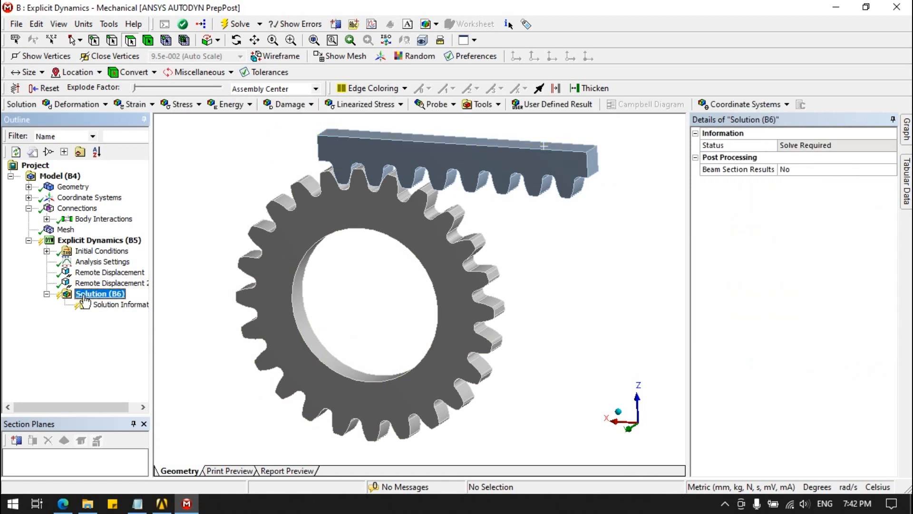
pyautogui.click(237, 24)
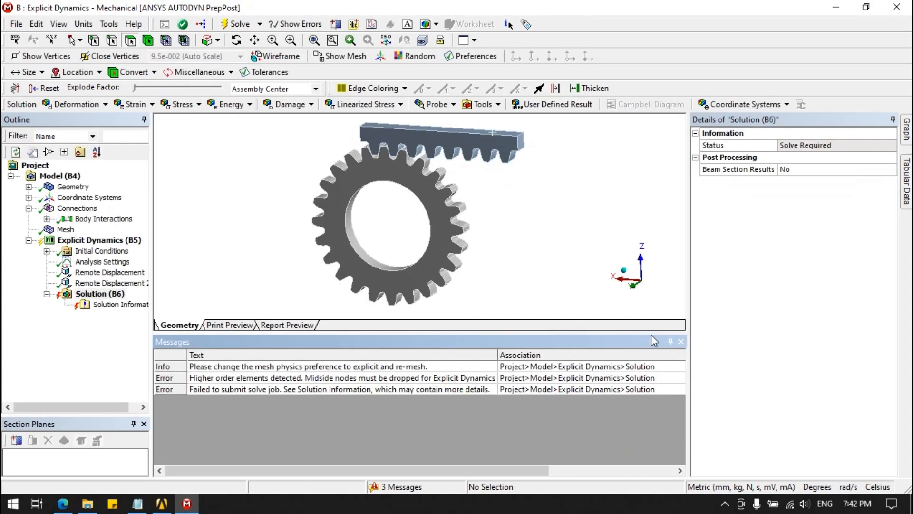
pyautogui.click(681, 341)
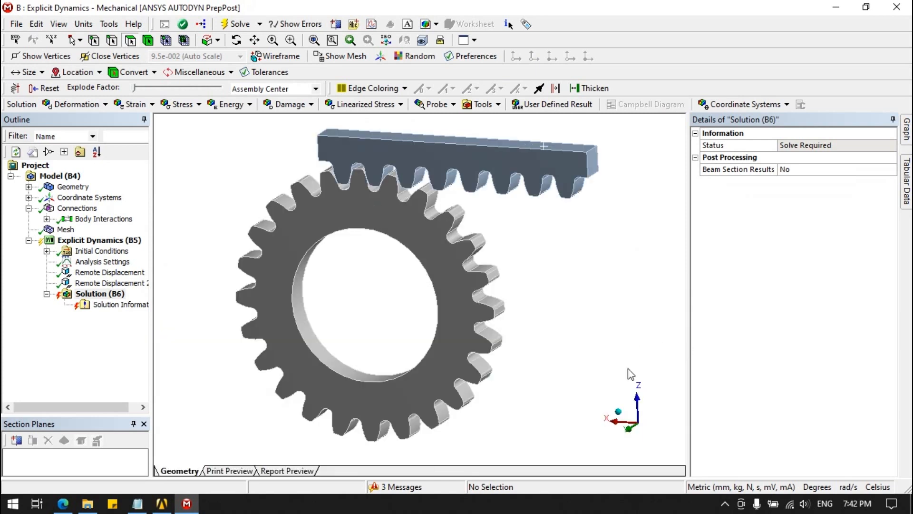
# Set the mesh's Element Midside Nodes to Dropped and solve the explicit dynamics analysis.
pyautogui.click(633, 431)
pyautogui.click(65, 229)
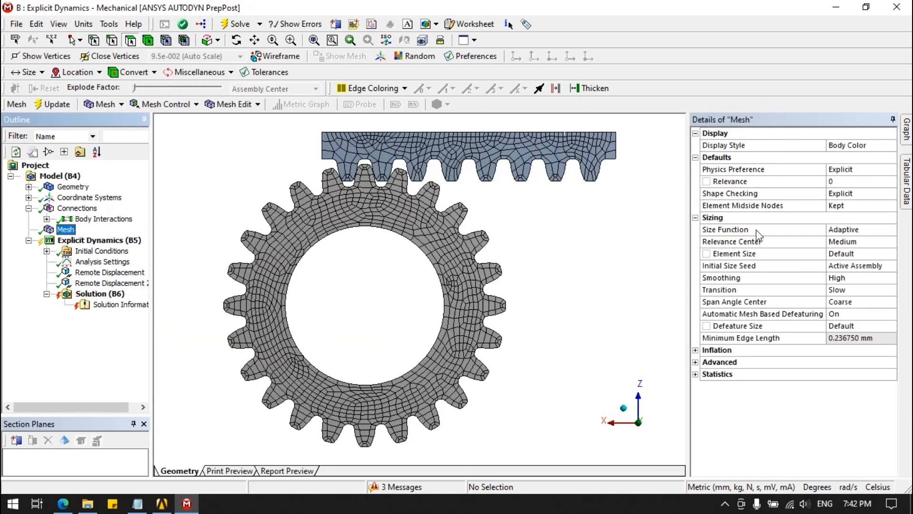
pyautogui.click(877, 207)
pyautogui.click(890, 206)
pyautogui.click(852, 224)
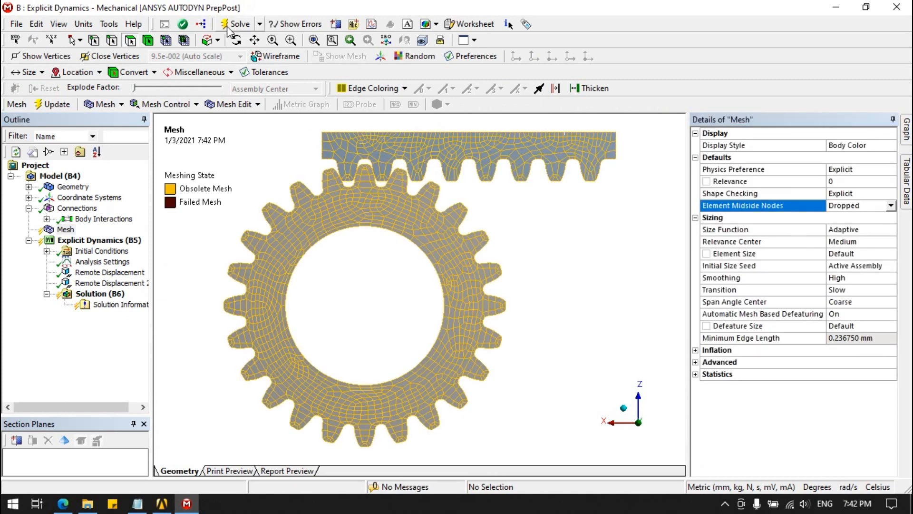
pyautogui.click(235, 23)
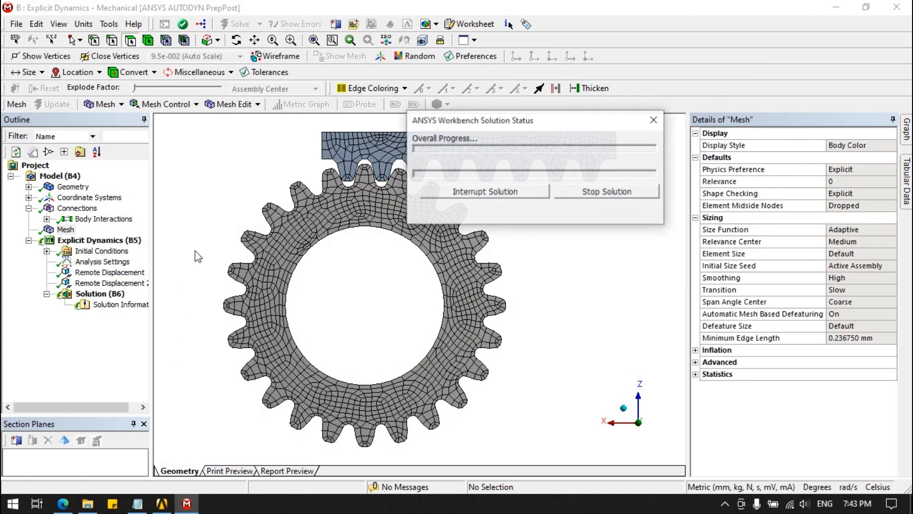
pyautogui.click(725, 506)
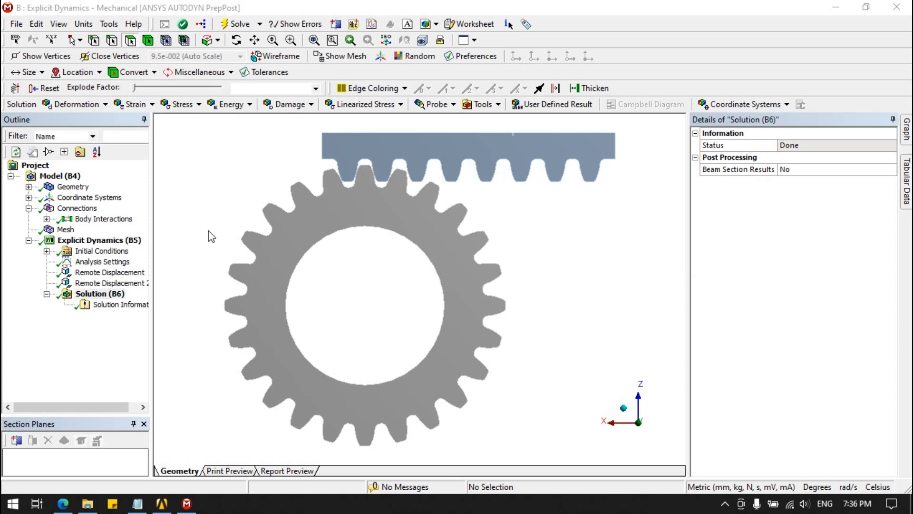
# Add total deformation, equivalent (von-Mises) stress and equivalent elastic strain results for all bodies to the solution.
pyautogui.click(100, 293)
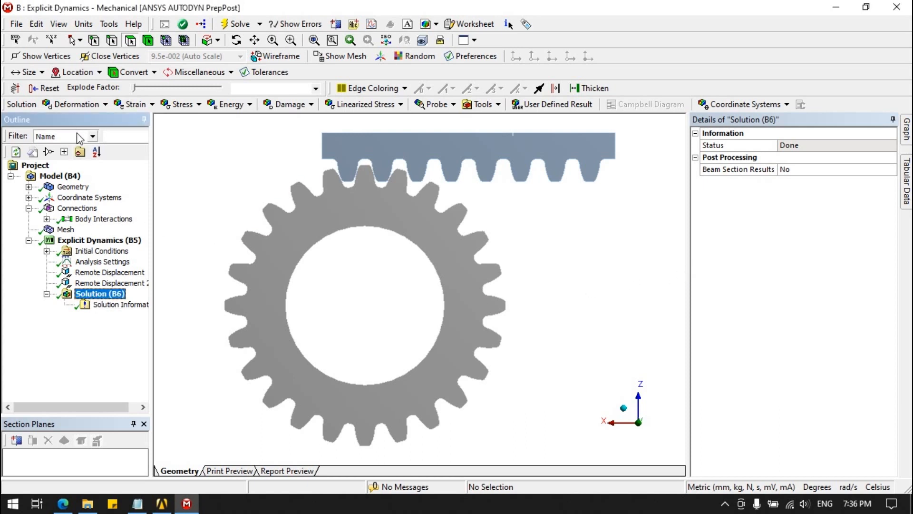
pyautogui.click(73, 105)
pyautogui.click(73, 117)
pyautogui.click(180, 104)
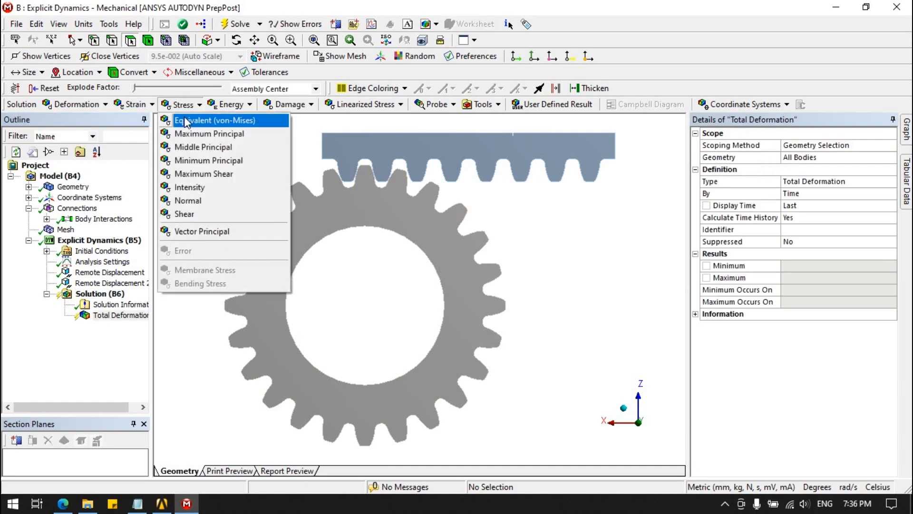
pyautogui.click(186, 121)
pyautogui.click(137, 105)
pyautogui.click(157, 120)
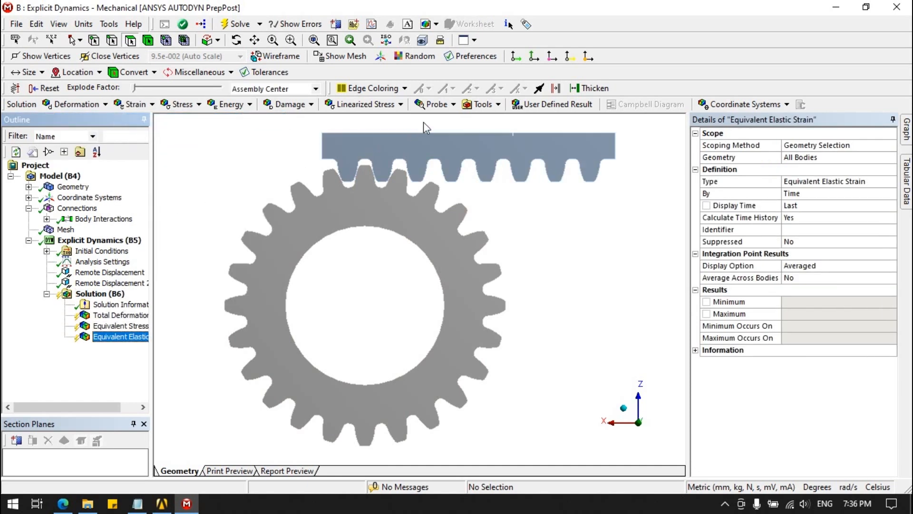
pyautogui.click(433, 105)
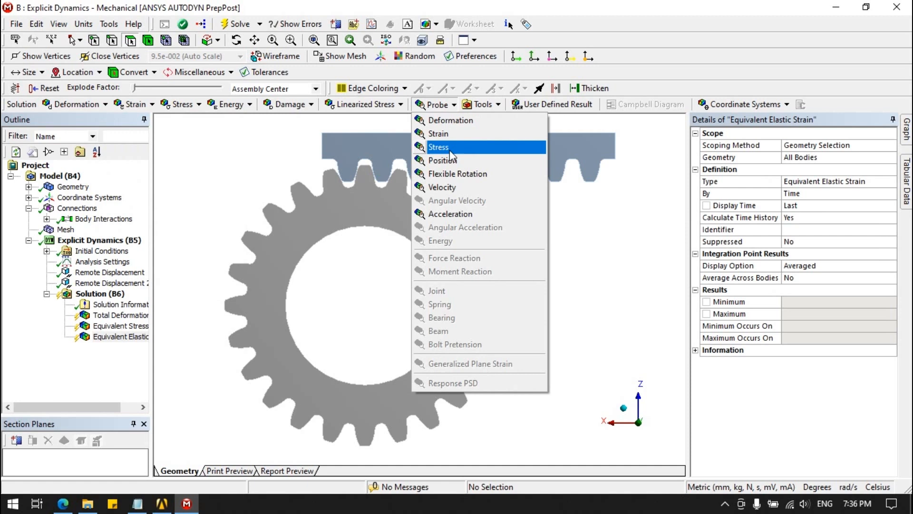
pyautogui.click(449, 152)
pyautogui.click(121, 348)
pyautogui.rightClick(120, 347)
pyautogui.click(145, 282)
pyautogui.click(459, 301)
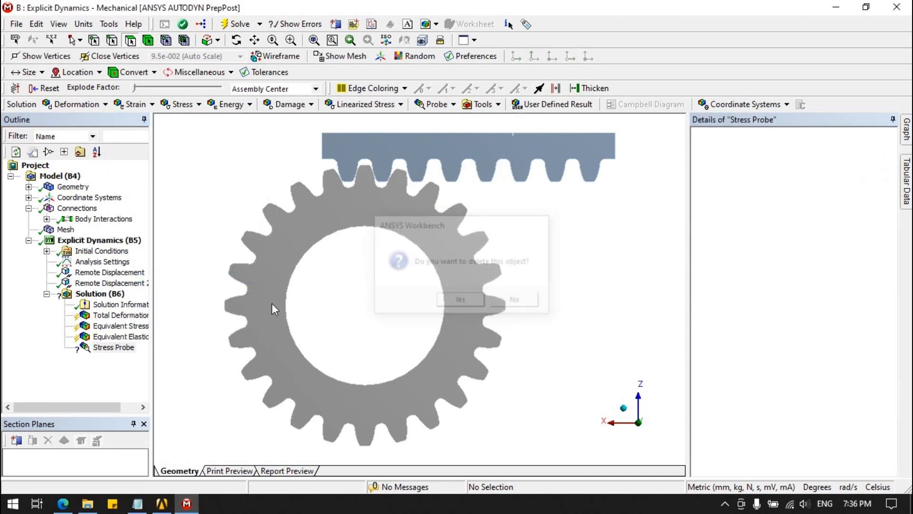
# Evaluate all results of the solution and animate the total deformation of the rack and gear.
pyautogui.rightClick(100, 295)
pyautogui.click(126, 322)
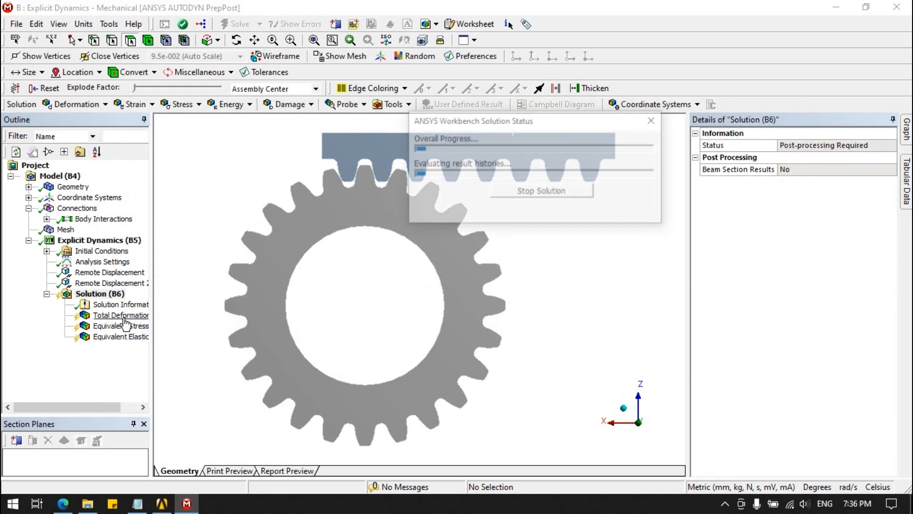
pyautogui.click(121, 315)
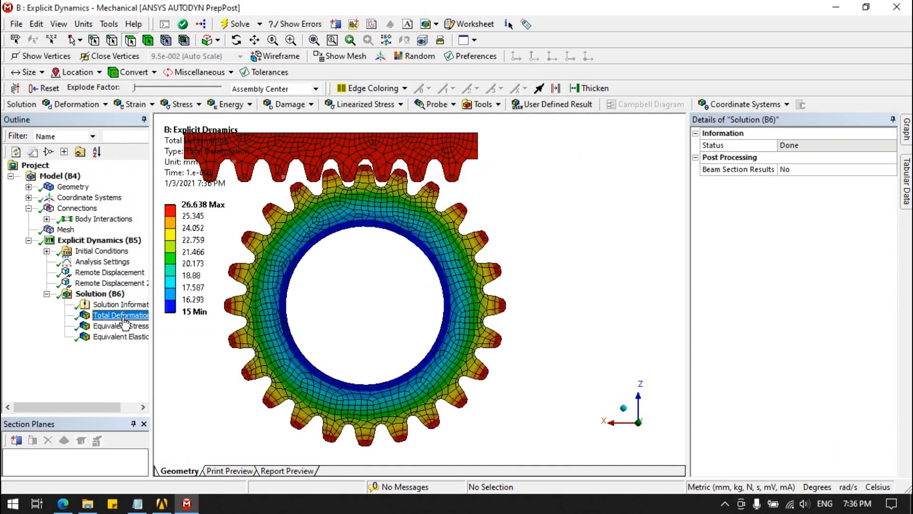
pyautogui.click(907, 138)
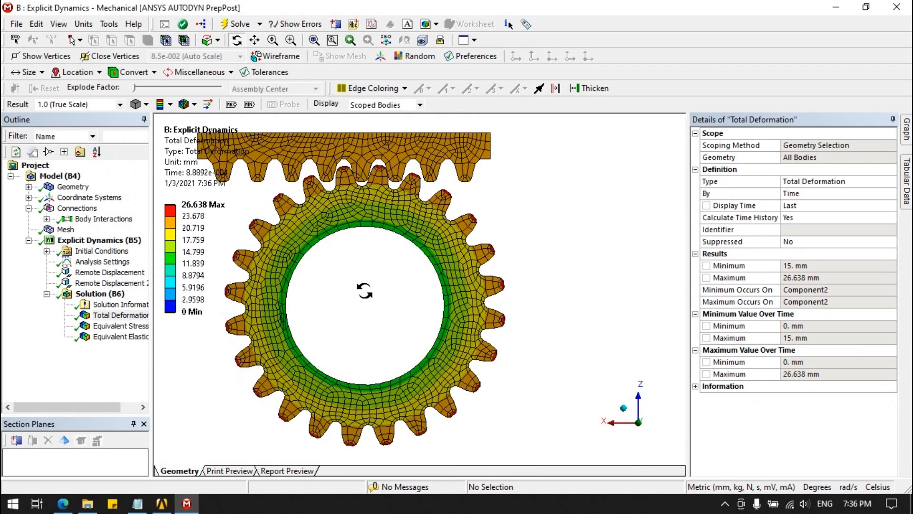
# Animate the equivalent (von-Mises) stress result over its time history.
pyautogui.click(121, 325)
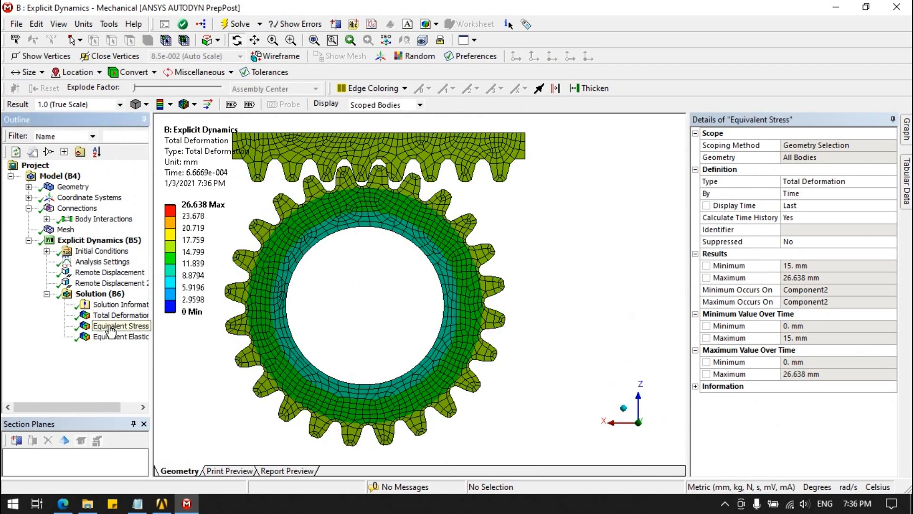
pyautogui.moveTo(906, 138)
pyautogui.click(500, 137)
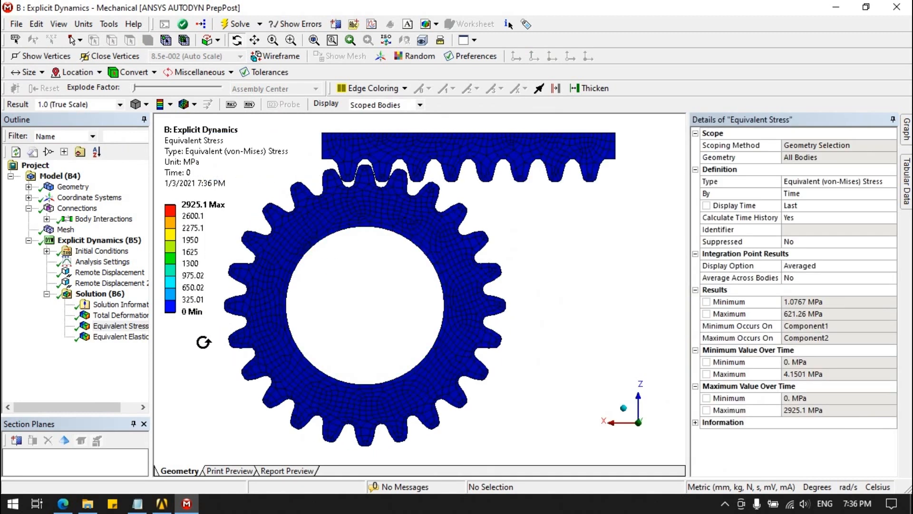
pyautogui.click(132, 338)
# Set the equivalent stress animation to 100 frames over 10 seconds and play it.
pyautogui.click(112, 327)
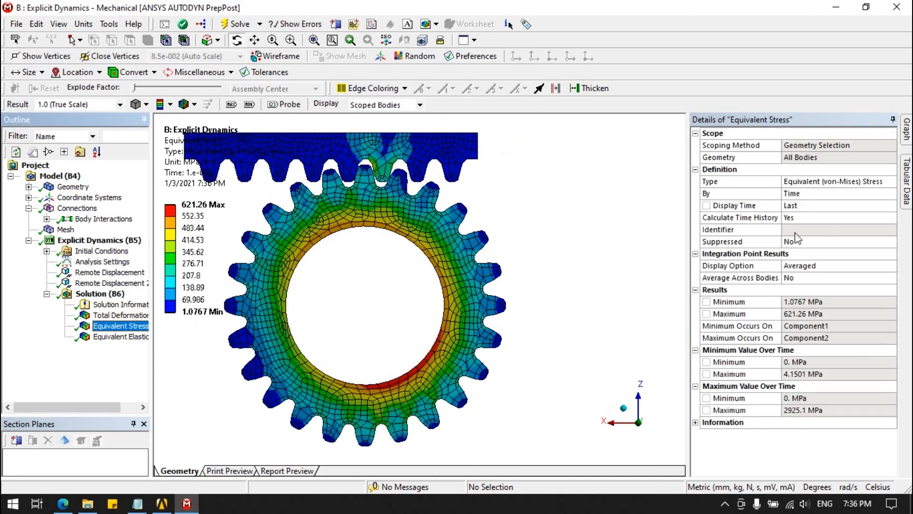
pyautogui.click(906, 128)
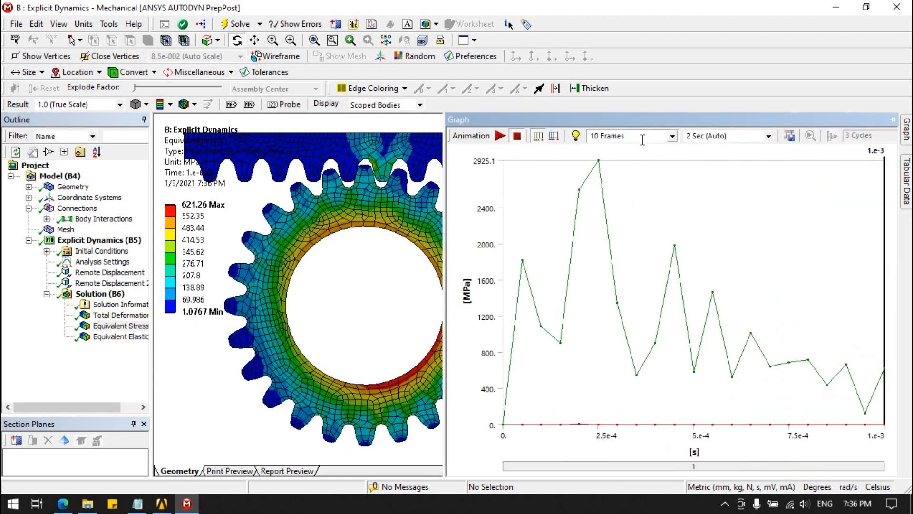
pyautogui.click(673, 136)
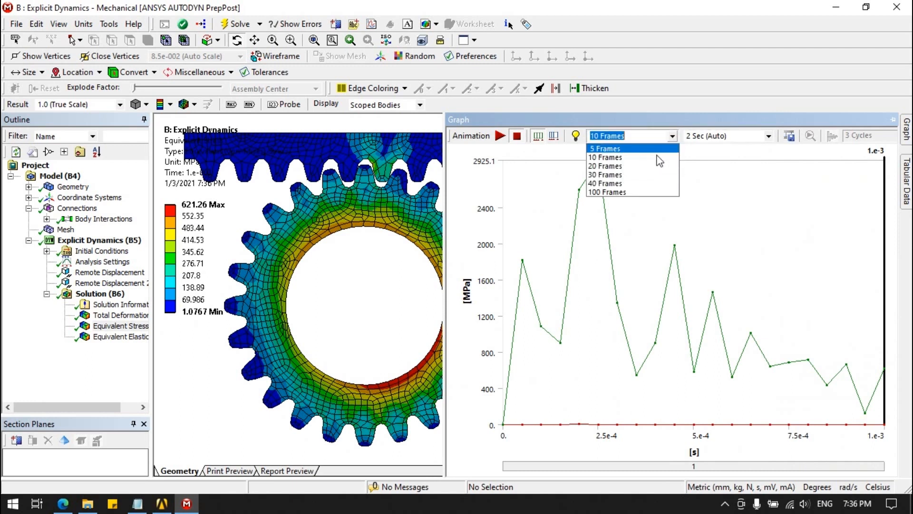
pyautogui.click(618, 197)
pyautogui.click(768, 136)
pyautogui.click(728, 192)
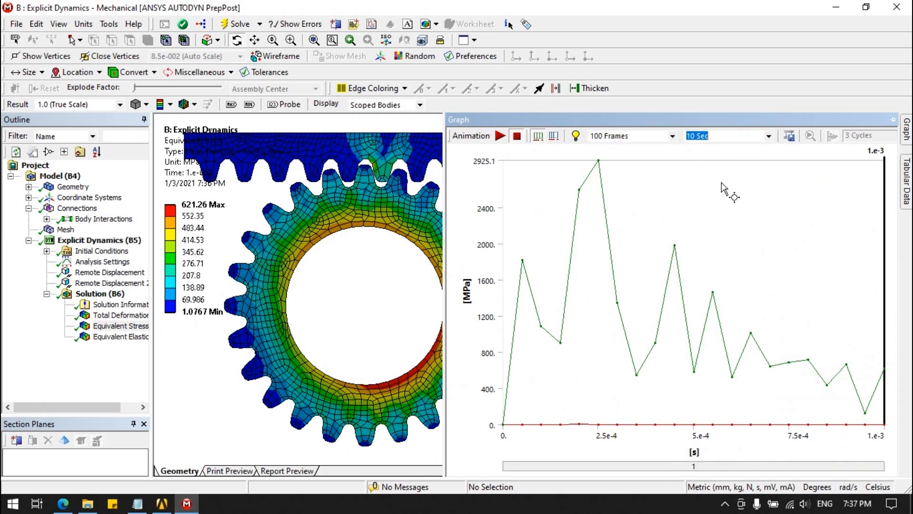
pyautogui.click(505, 138)
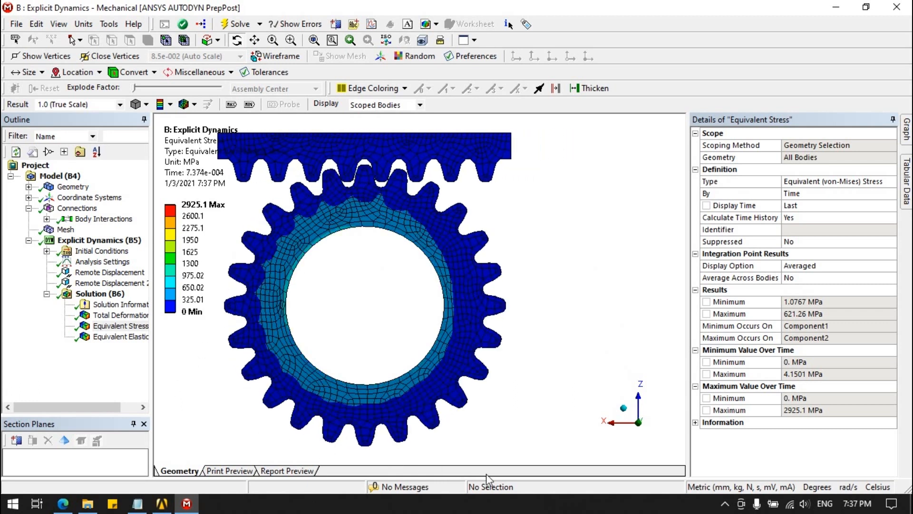
pyautogui.click(724, 504)
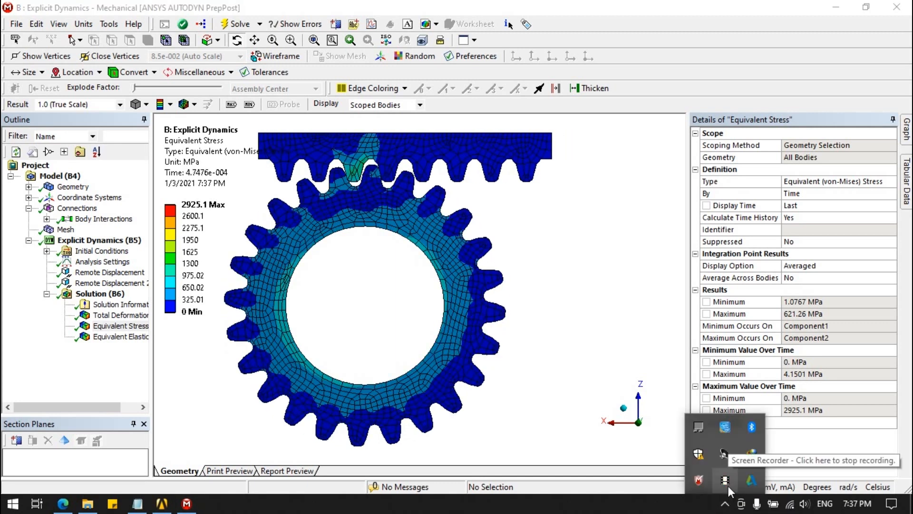